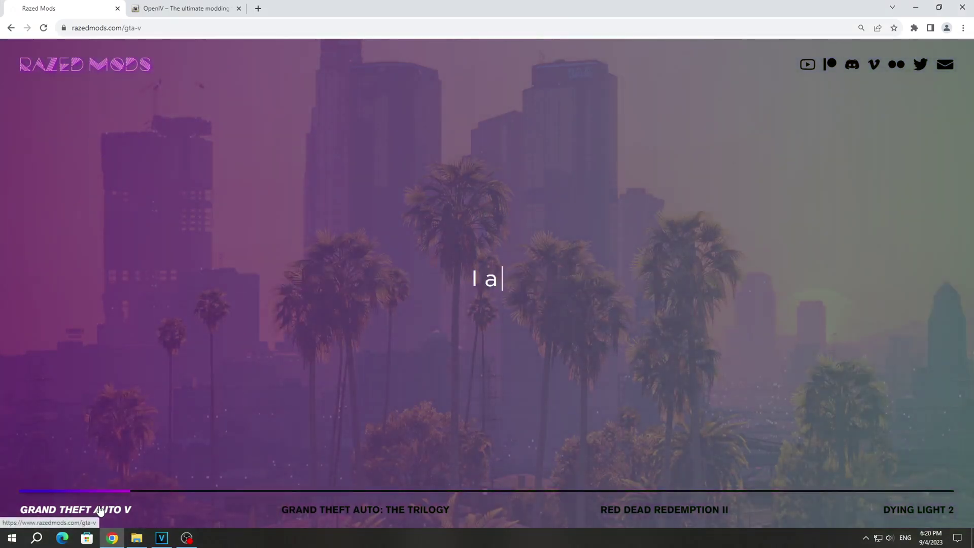
Step: Download the NaturalVision Evolved package from Razed Mods' Grand Theft Auto V section via Filemail
{"action": "left_click", "coordinate": [106, 509]}
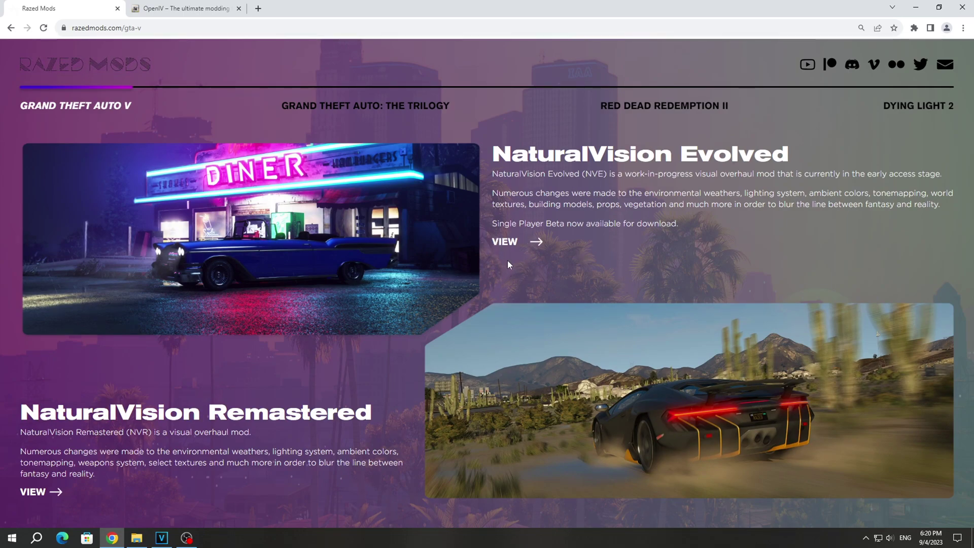
{"action": "left_click", "coordinate": [510, 244]}
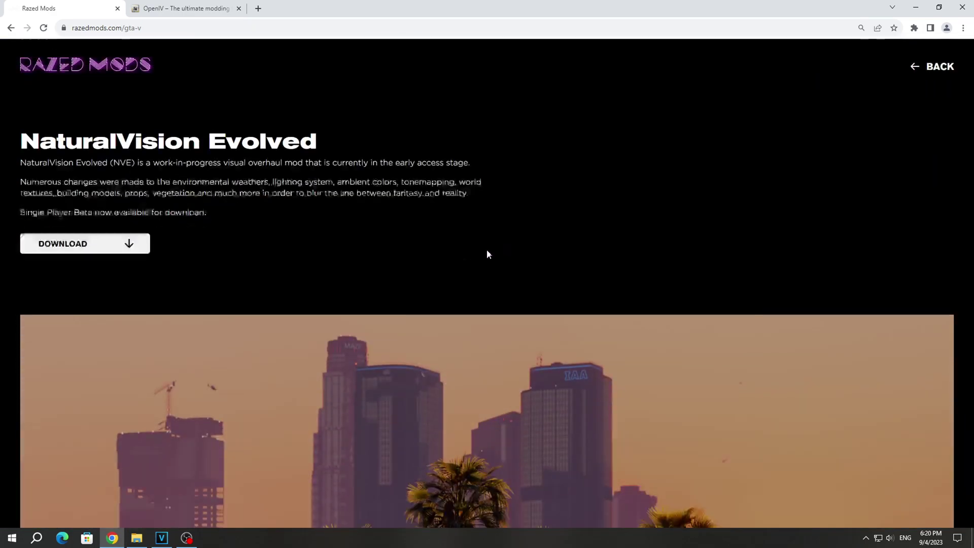
{"action": "left_click", "coordinate": [71, 247]}
{"action": "left_click", "coordinate": [441, 232]}
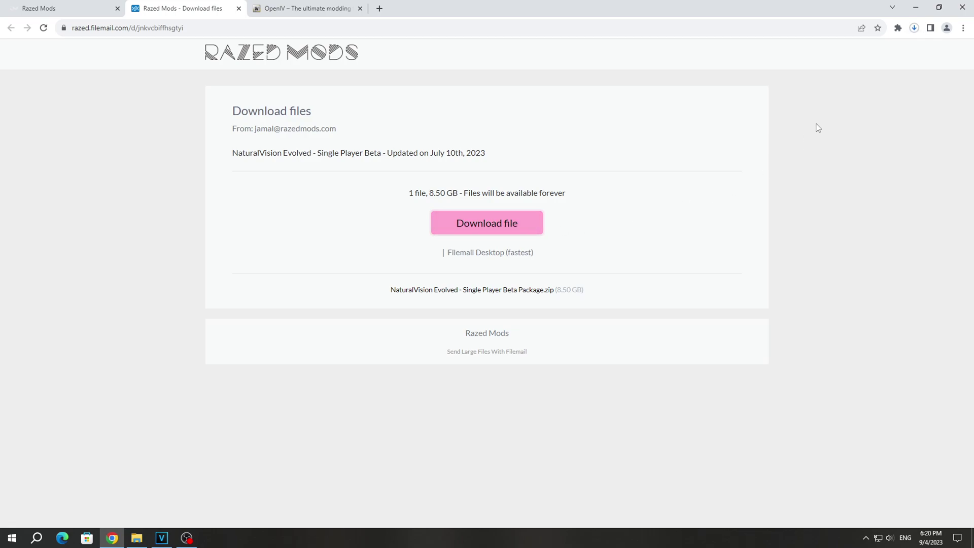
{"action": "left_click", "coordinate": [305, 8]}
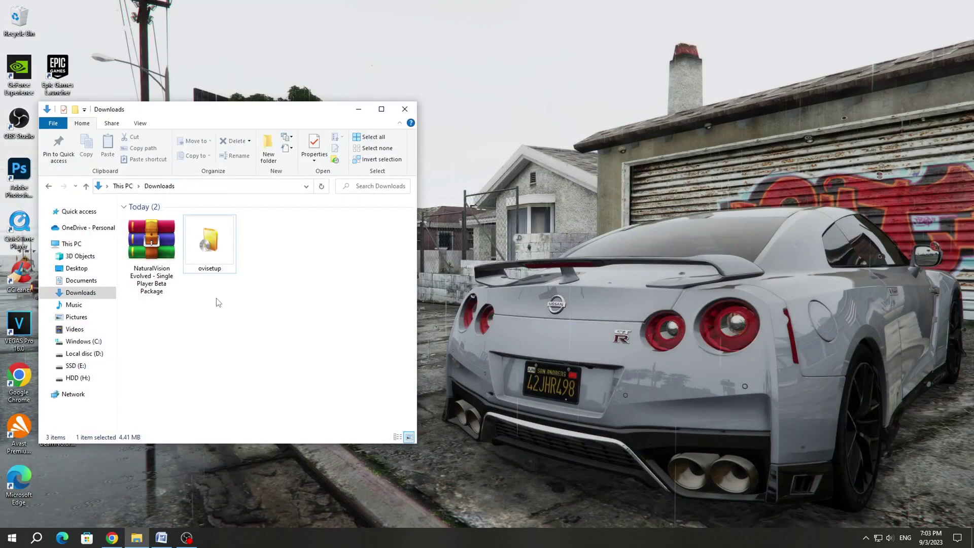
Step: Install OpenIV 4.1 from ovisetup in English, accepting the license and downloading its files
{"action": "double_click", "coordinate": [209, 252]}
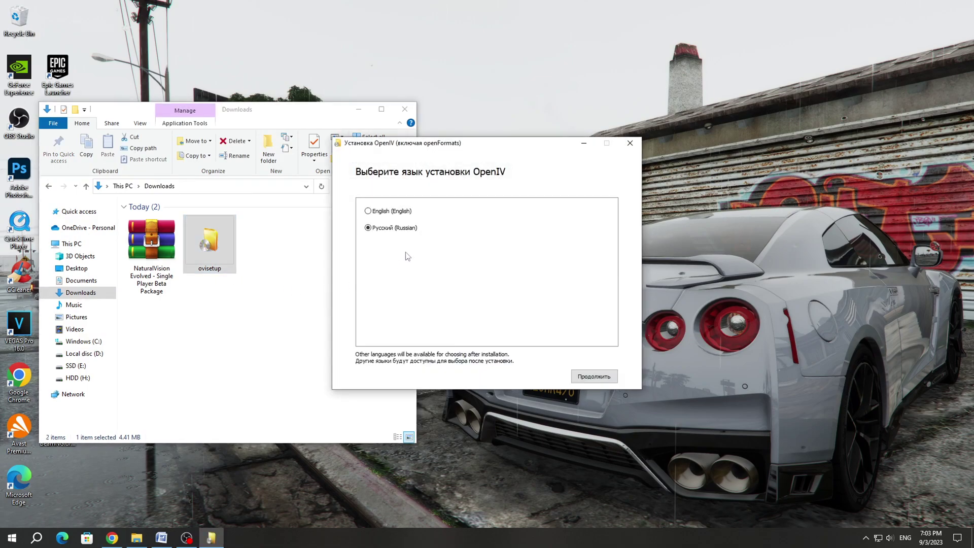
{"action": "left_click", "coordinate": [587, 379]}
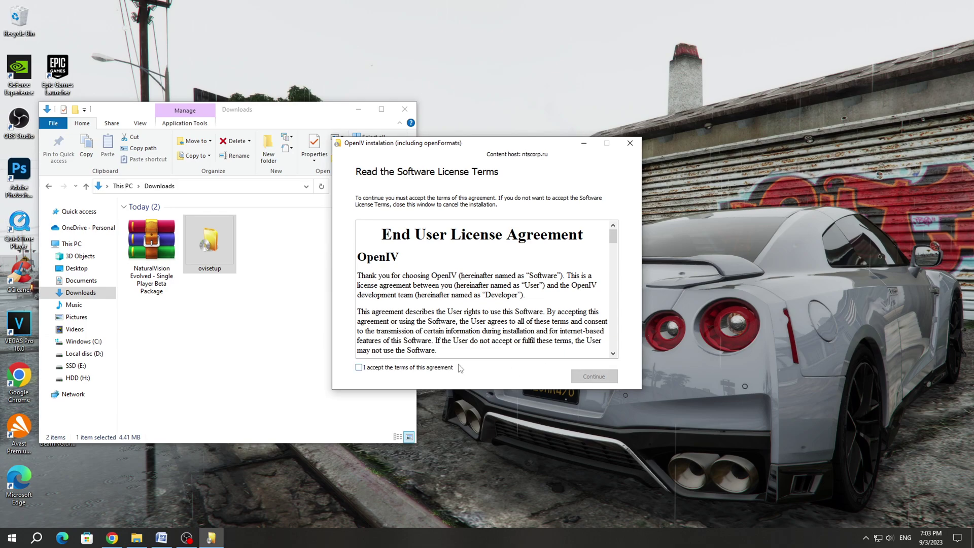
{"action": "left_click", "coordinate": [582, 381]}
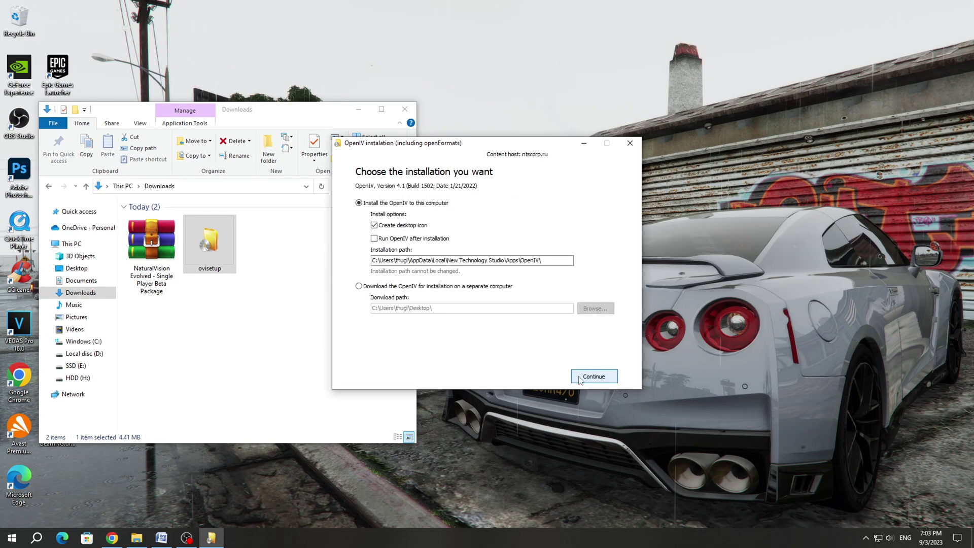
{"action": "left_click", "coordinate": [578, 376]}
{"action": "left_click", "coordinate": [479, 303]}
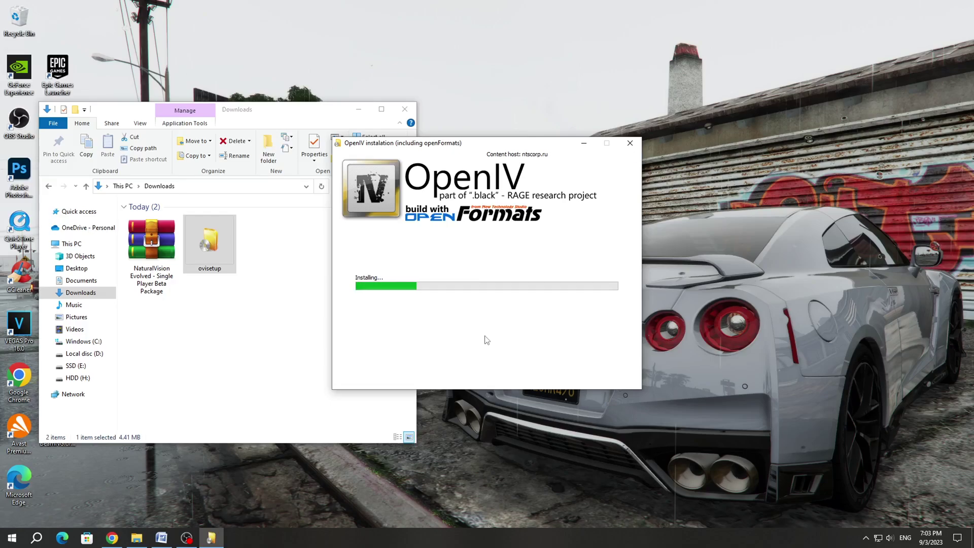
{"action": "left_click", "coordinate": [594, 379]}
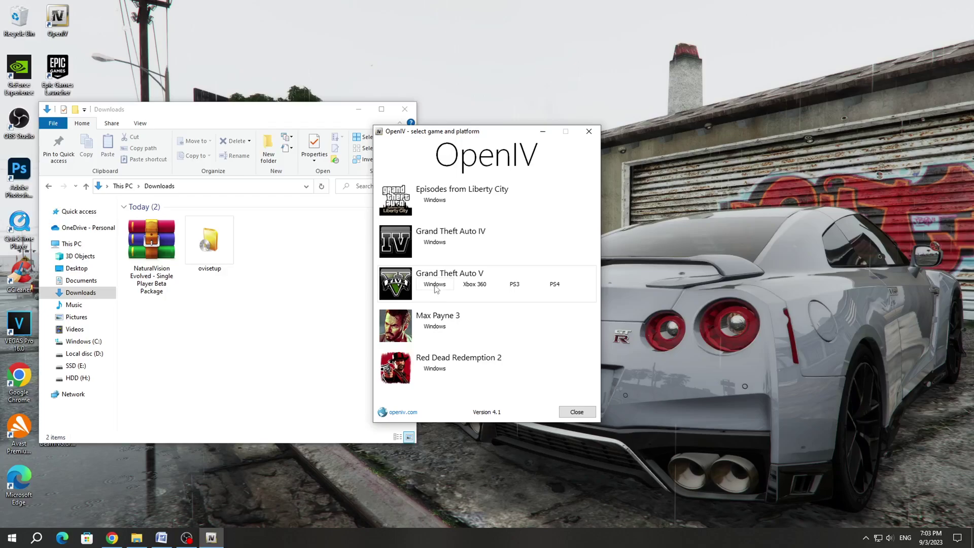
Step: Open GTA V for Windows from the Grand Theft Auto V folder and enable edit mode
{"action": "left_click", "coordinate": [435, 285]}
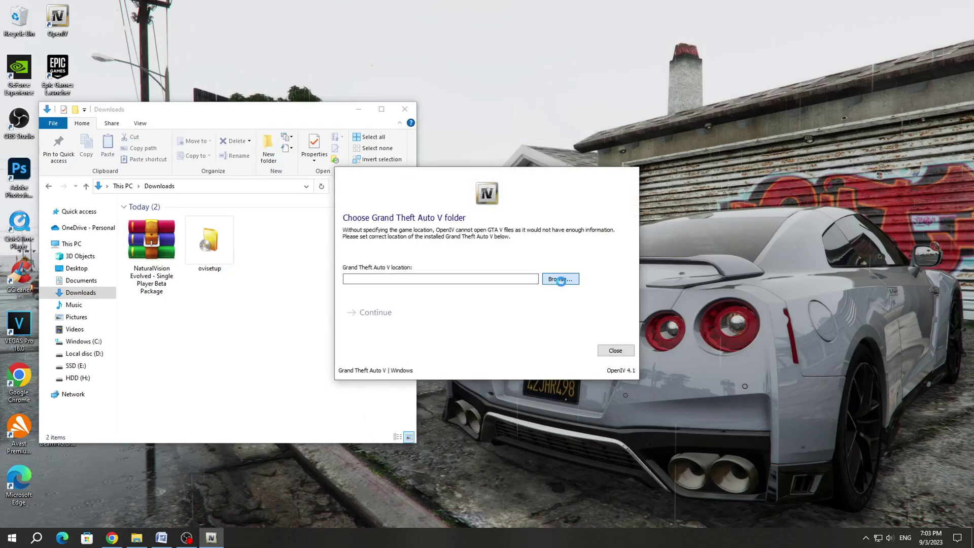
{"action": "left_click", "coordinate": [561, 279]}
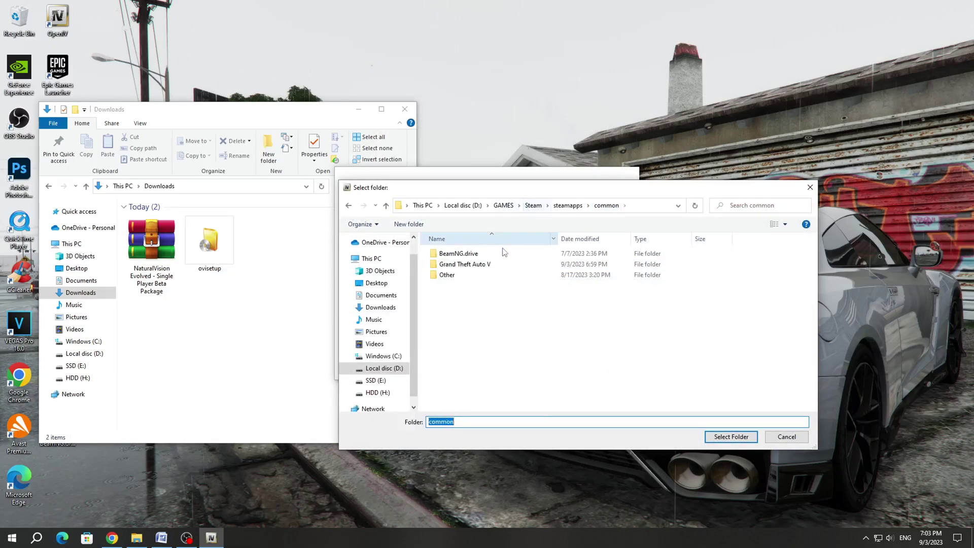
{"action": "left_click", "coordinate": [505, 264]}
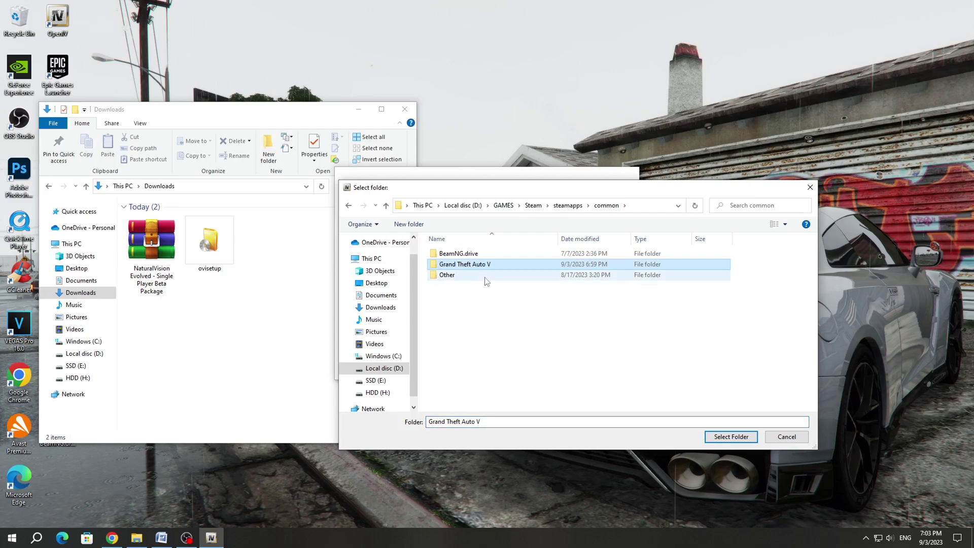
{"action": "left_click", "coordinate": [732, 437]}
{"action": "left_click", "coordinate": [378, 316]}
{"action": "left_click", "coordinate": [380, 315]}
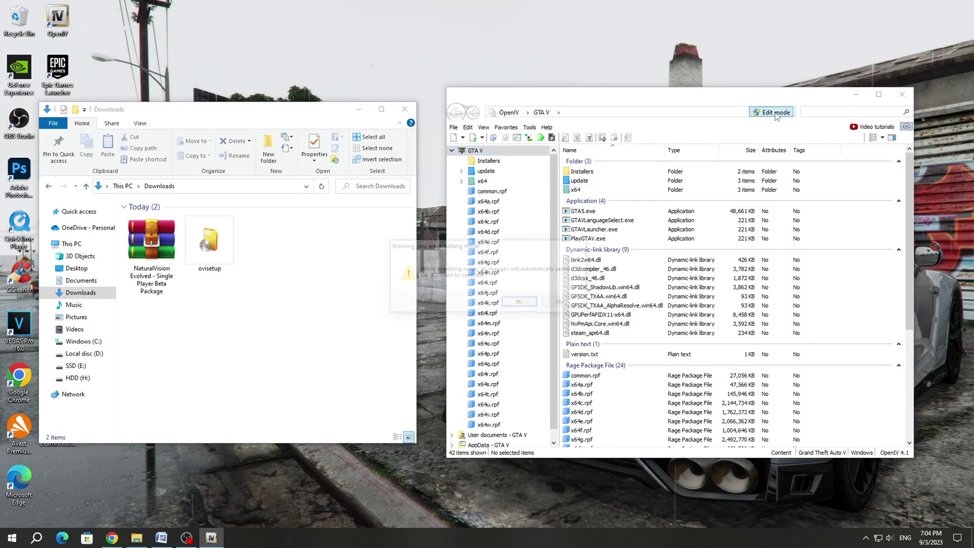
{"action": "left_click", "coordinate": [771, 114]}
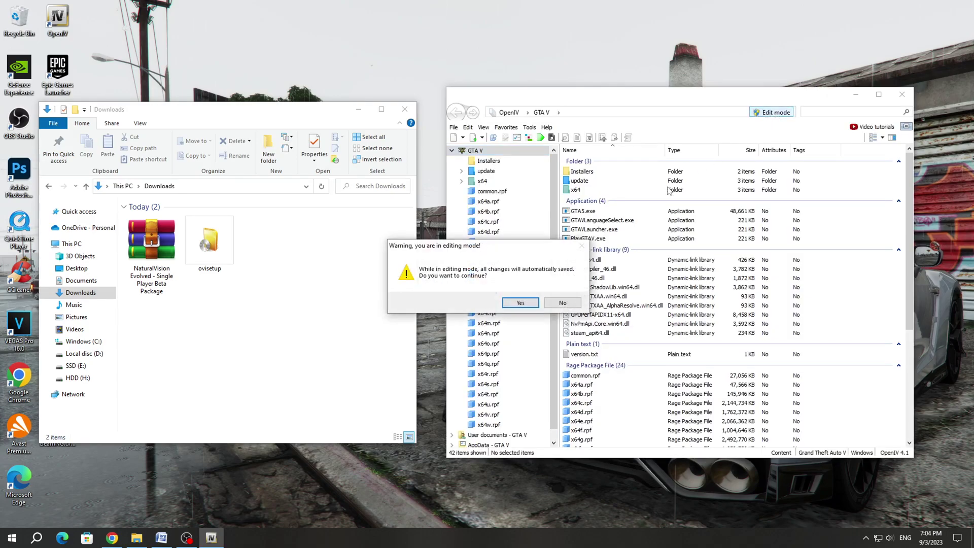
{"action": "left_click", "coordinate": [520, 303]}
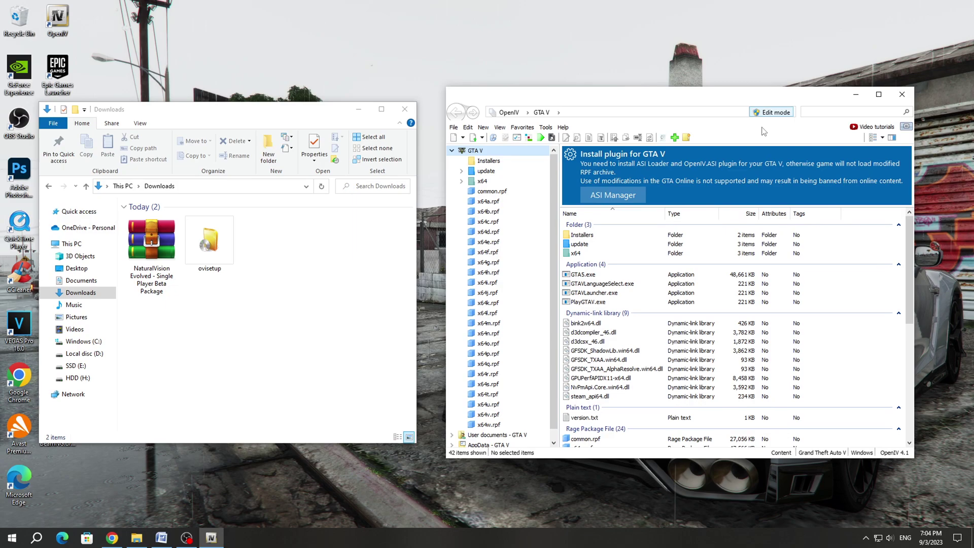
Step: Install ASI Loader, OpenIV.ASI and openCamera from the ASI Manager, creating the mods folder
{"action": "left_click", "coordinate": [544, 127]}
{"action": "left_click", "coordinate": [549, 190]}
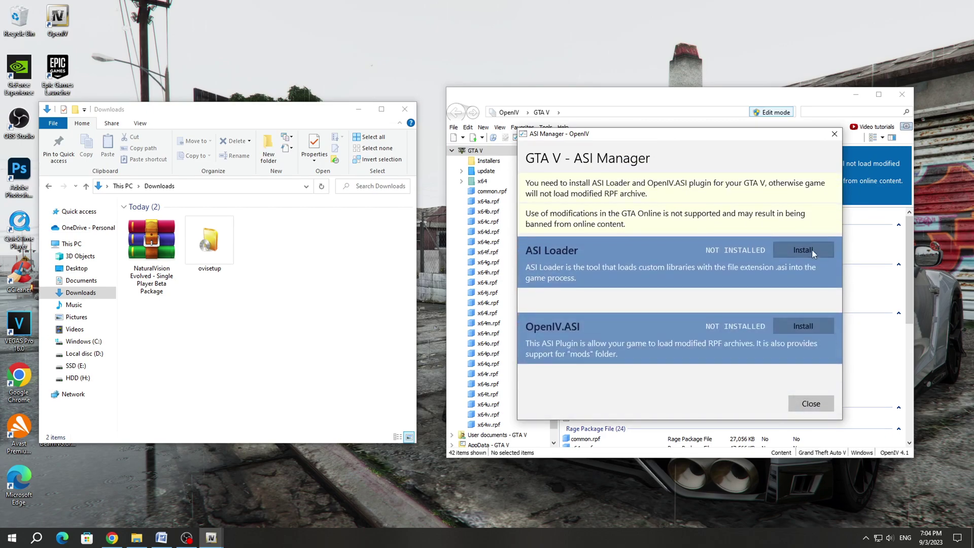
{"action": "left_click", "coordinate": [806, 245]}
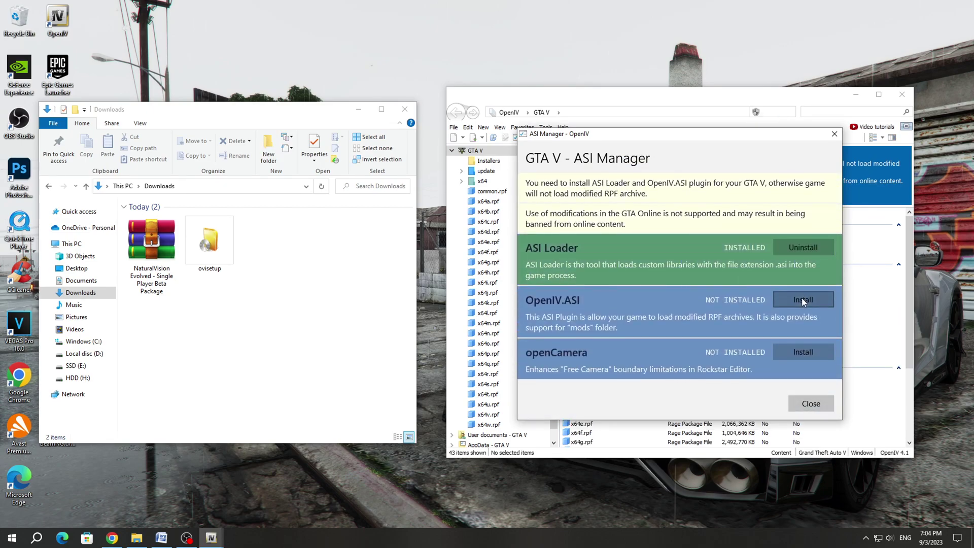
{"action": "left_click", "coordinate": [804, 300]}
{"action": "left_click", "coordinate": [753, 323]}
{"action": "left_click", "coordinate": [796, 354]}
{"action": "left_click", "coordinate": [809, 404]}
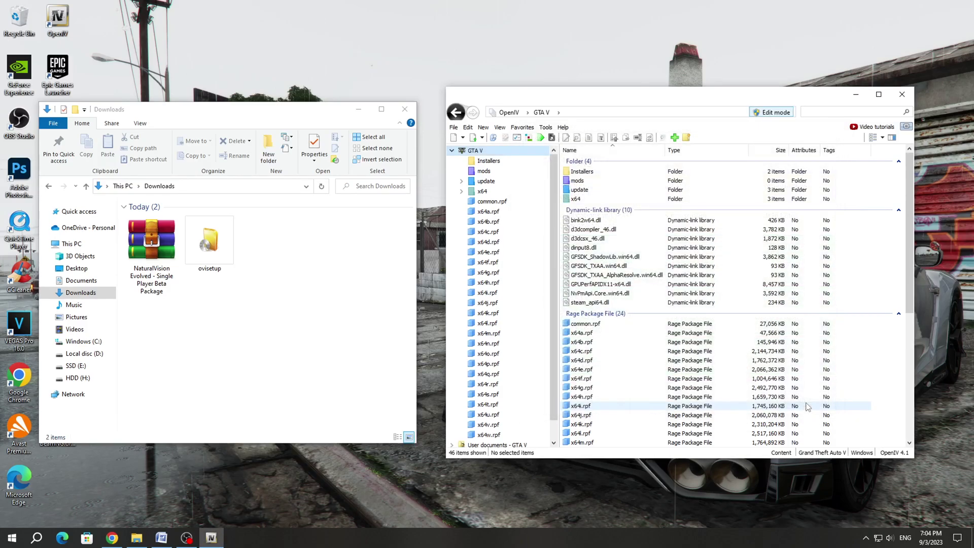
Step: Extract Optional Add-Ons, ReShade Shaders and both NaturalVision Installer parts from the zip into Downloads
{"action": "double_click", "coordinate": [157, 282]}
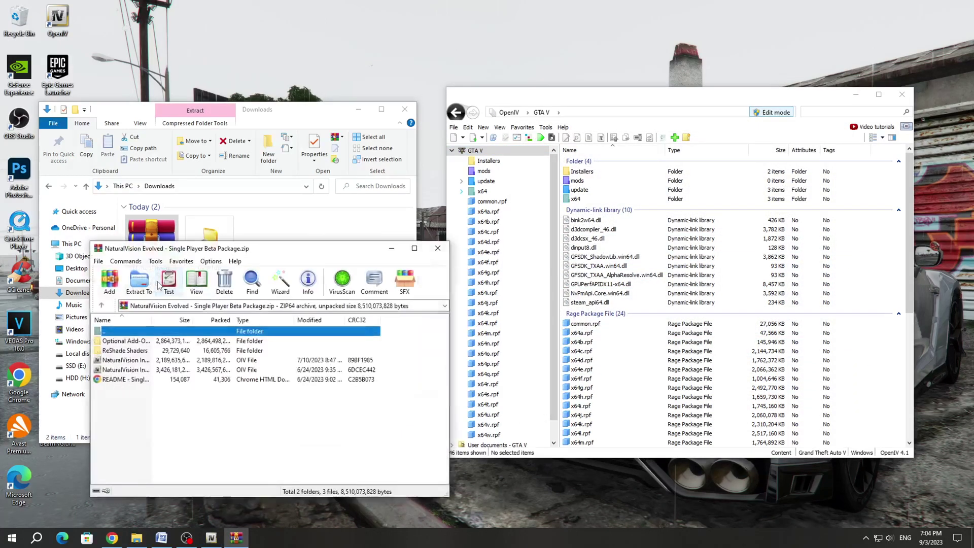
{"action": "left_click_drag", "start_coordinate": [203, 252], "coordinate": [390, 260]}
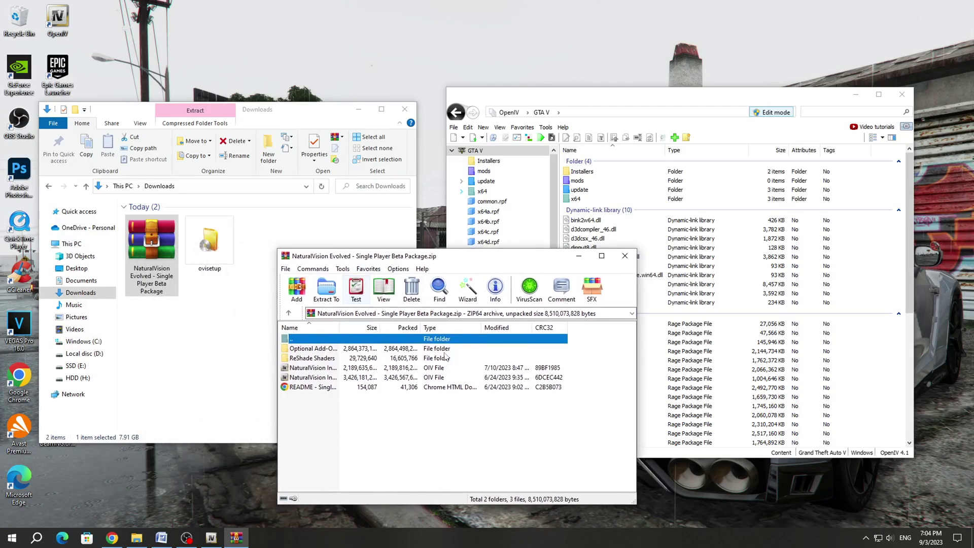
{"action": "left_click_drag", "start_coordinate": [581, 381], "coordinate": [205, 361]}
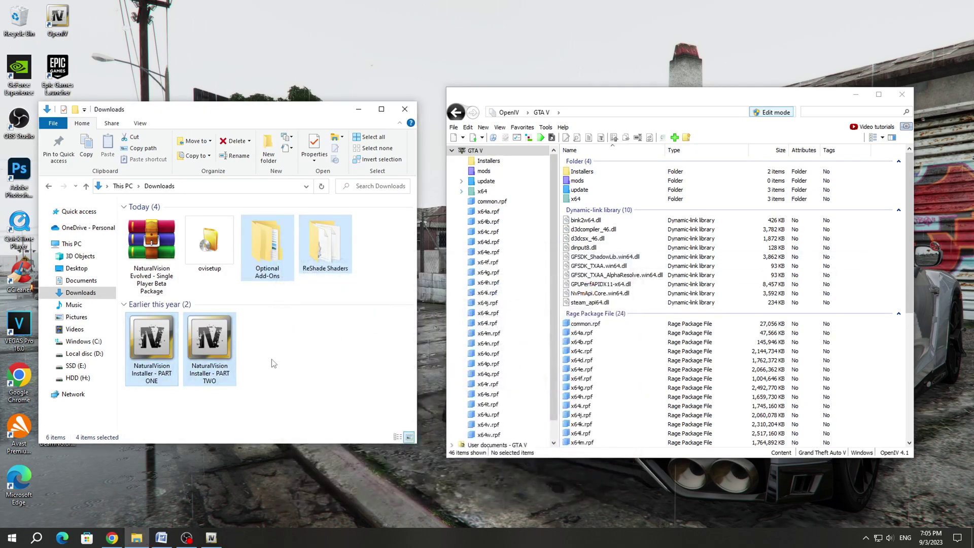
{"action": "left_click", "coordinate": [273, 364]}
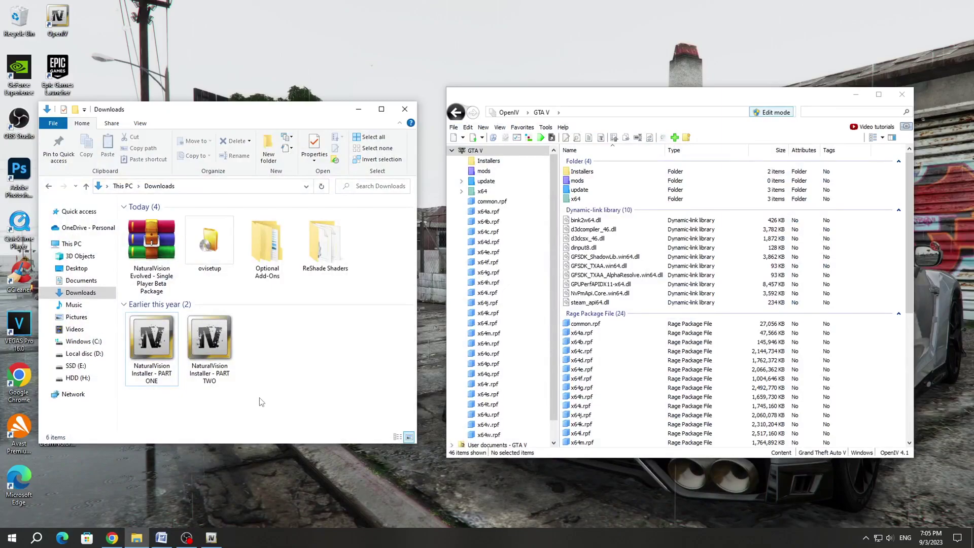
Step: Install the NaturalVision Installer - PART ONE package into the mods folder through OpenIV
{"action": "left_click", "coordinate": [768, 102]}
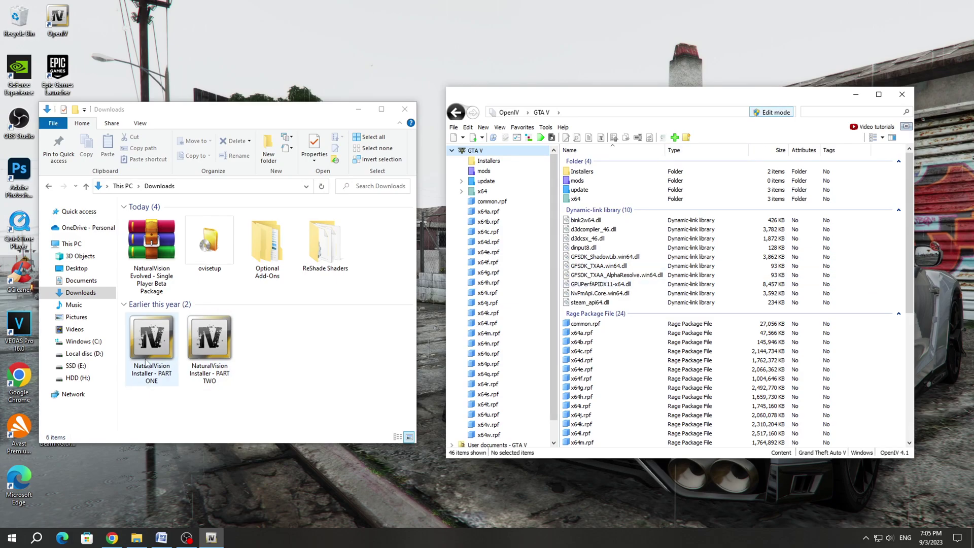
{"action": "left_click_drag", "start_coordinate": [147, 350], "coordinate": [540, 412]}
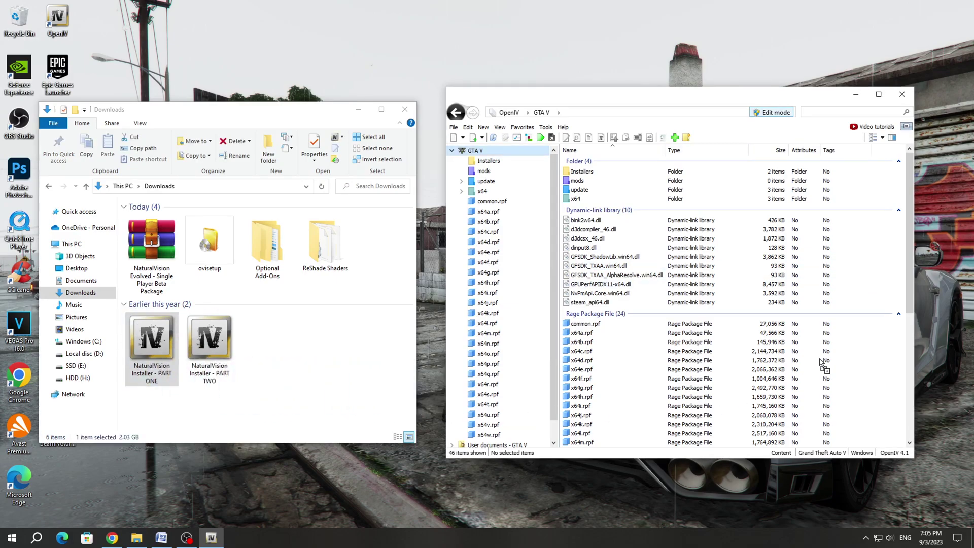
{"action": "left_click_drag", "start_coordinate": [852, 353], "coordinate": [851, 353]}
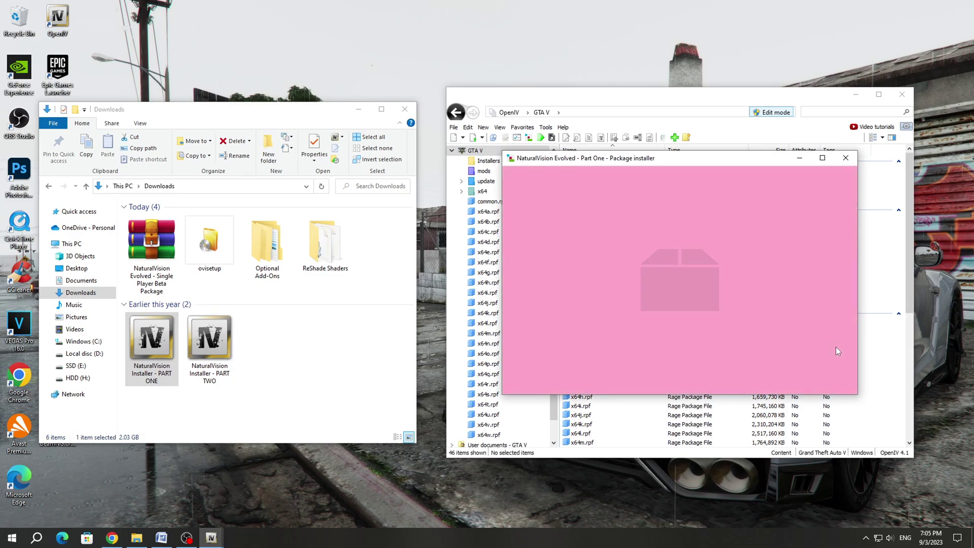
{"action": "left_click", "coordinate": [834, 236]}
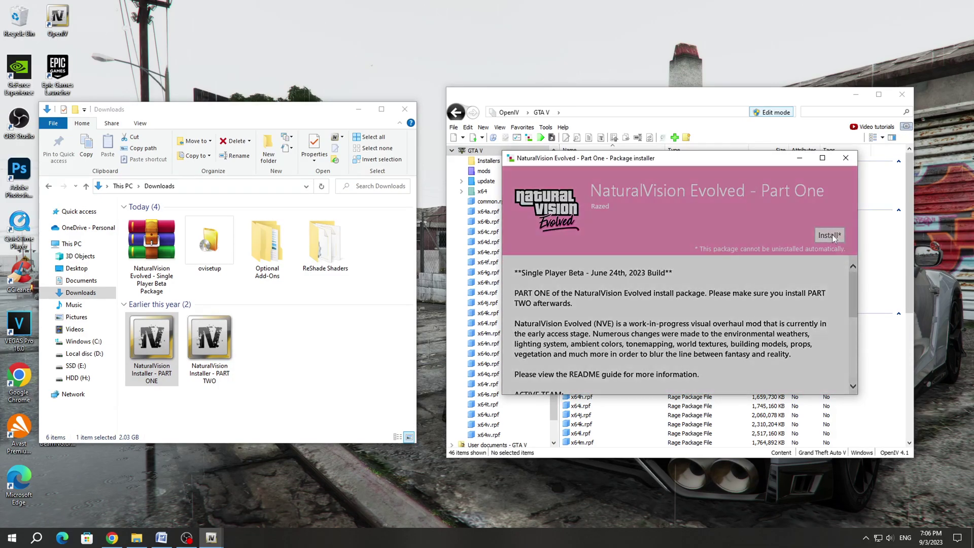
{"action": "left_click", "coordinate": [661, 263]}
{"action": "left_click", "coordinate": [647, 315]}
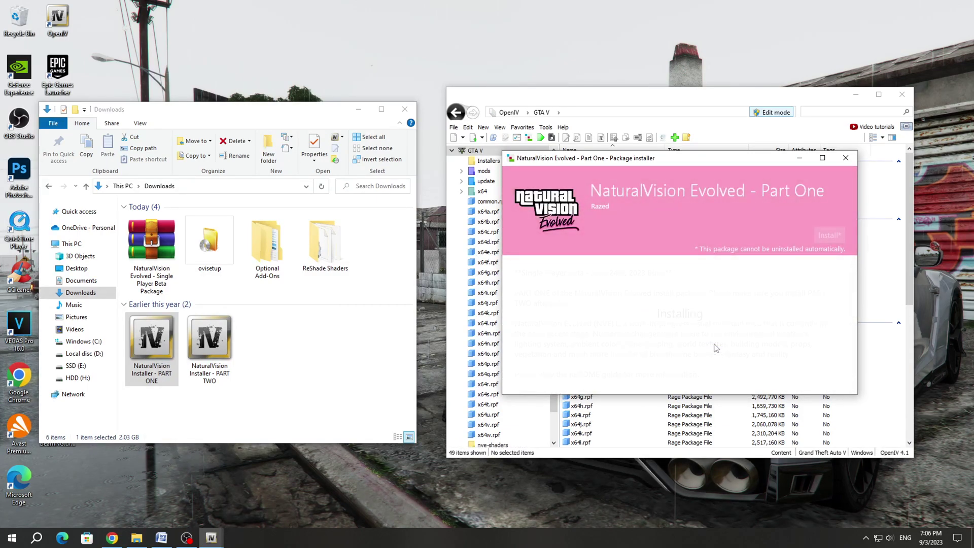
{"action": "left_click", "coordinate": [797, 372]}
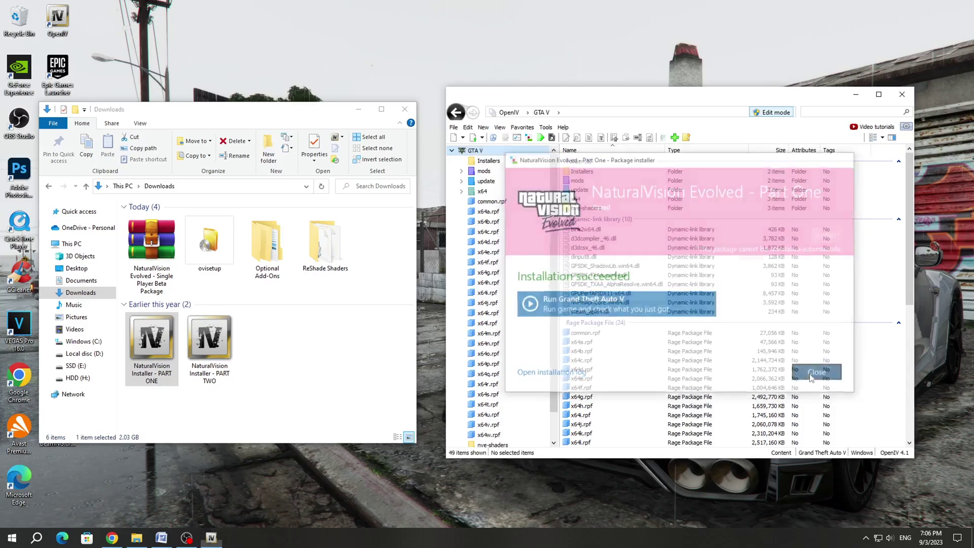
{"action": "mouse_move", "coordinate": [721, 100]}
{"action": "left_mouse_down"}
{"action": "mouse_move", "coordinate": [713, 96]}
{"action": "mouse_move", "coordinate": [727, 106]}
{"action": "left_mouse_up"}
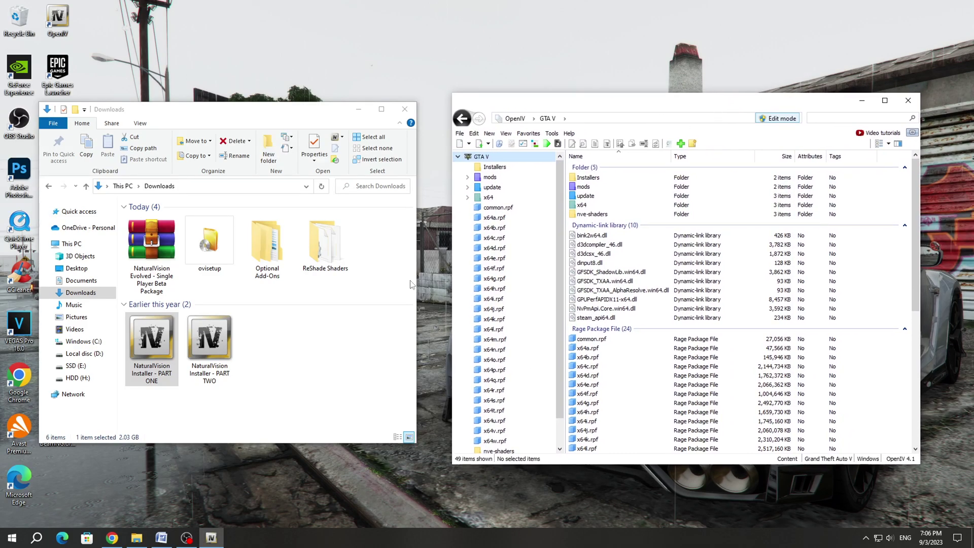
Step: Install the NaturalVision Installer - PART TWO package into the mods folder through OpenIV
{"action": "left_click_drag", "start_coordinate": [211, 354], "coordinate": [796, 332]}
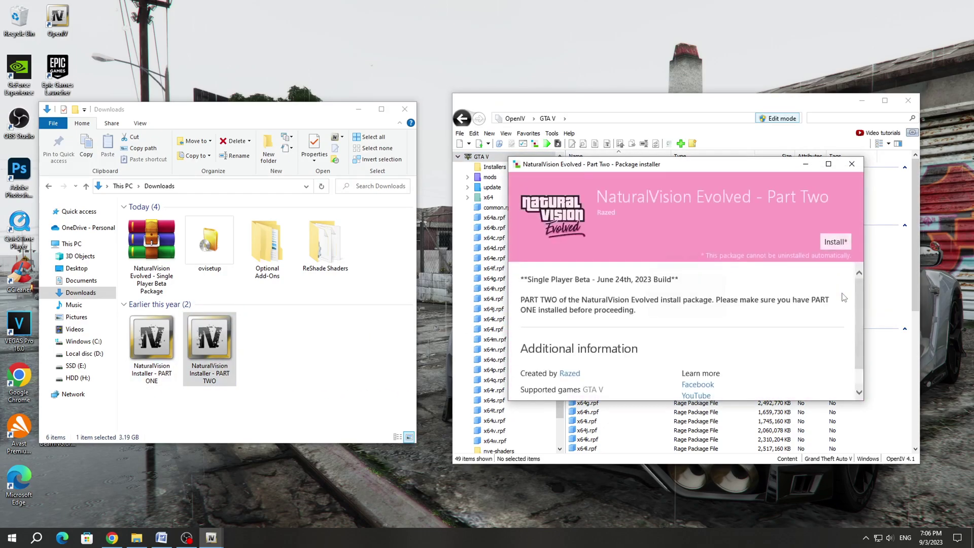
{"action": "left_click", "coordinate": [839, 250]}
{"action": "left_click", "coordinate": [705, 268]}
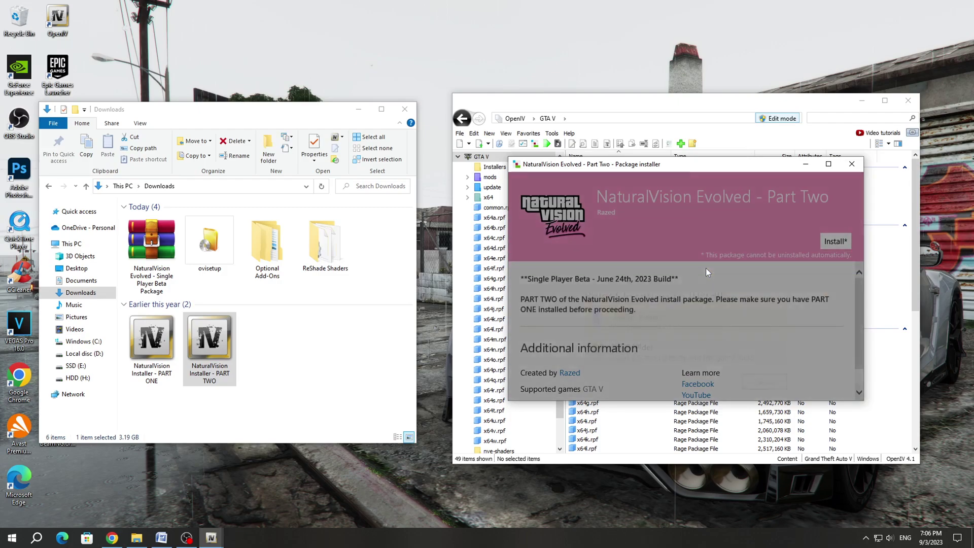
{"action": "left_click", "coordinate": [651, 318]}
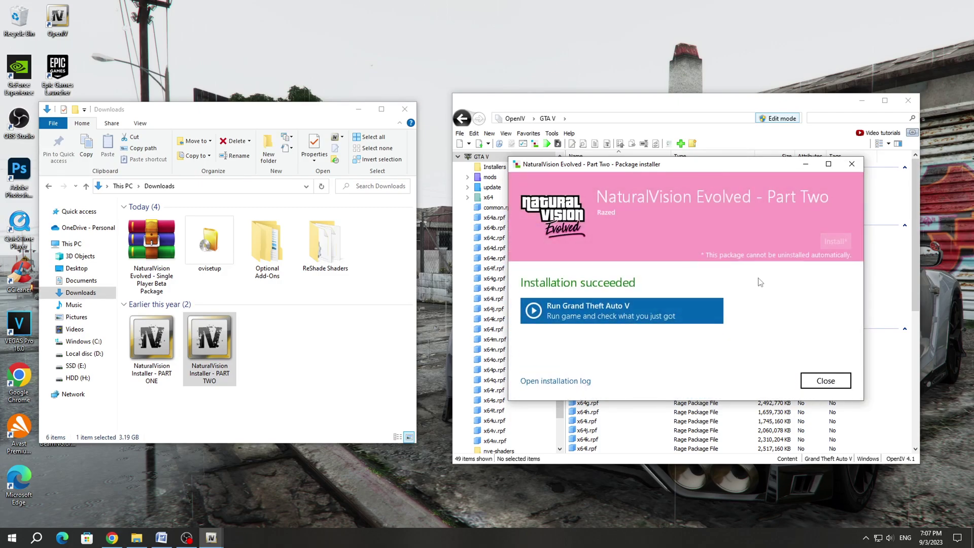
{"action": "left_click", "coordinate": [826, 380]}
Step: Copy the five ReShade Shaders files into the GTA V folder in OpenIV, then return to Downloads
{"action": "mouse_move", "coordinate": [665, 104]}
{"action": "left_mouse_down"}
{"action": "mouse_move", "coordinate": [657, 94]}
{"action": "mouse_move", "coordinate": [662, 102]}
{"action": "left_mouse_up"}
{"action": "double_click", "coordinate": [209, 243]}
{"action": "left_click_drag", "start_coordinate": [170, 293], "coordinate": [132, 217]}
{"action": "left_click_drag", "start_coordinate": [142, 251], "coordinate": [629, 361]}
{"action": "left_click_drag", "start_coordinate": [848, 289], "coordinate": [849, 290]}
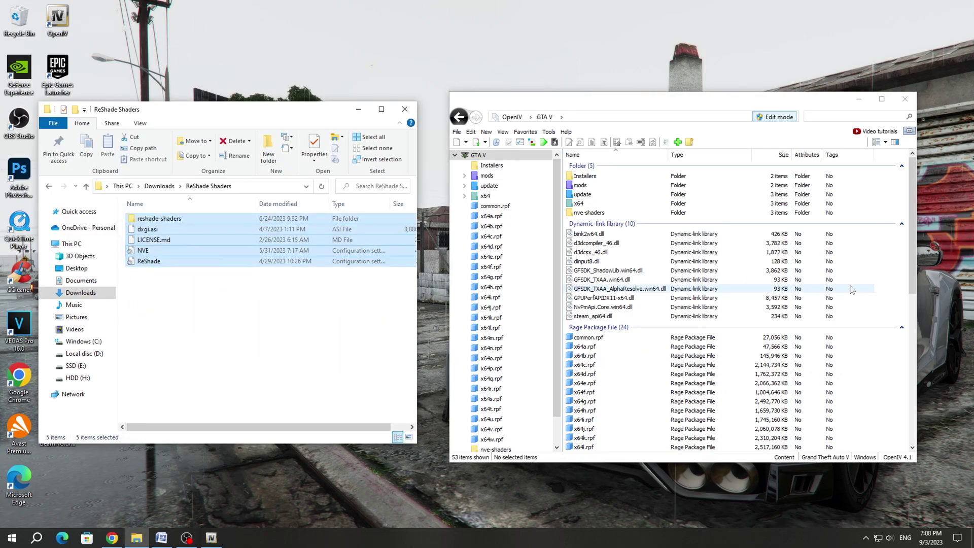
{"action": "left_click", "coordinate": [279, 307]}
{"action": "key", "text": "BackSpace"}
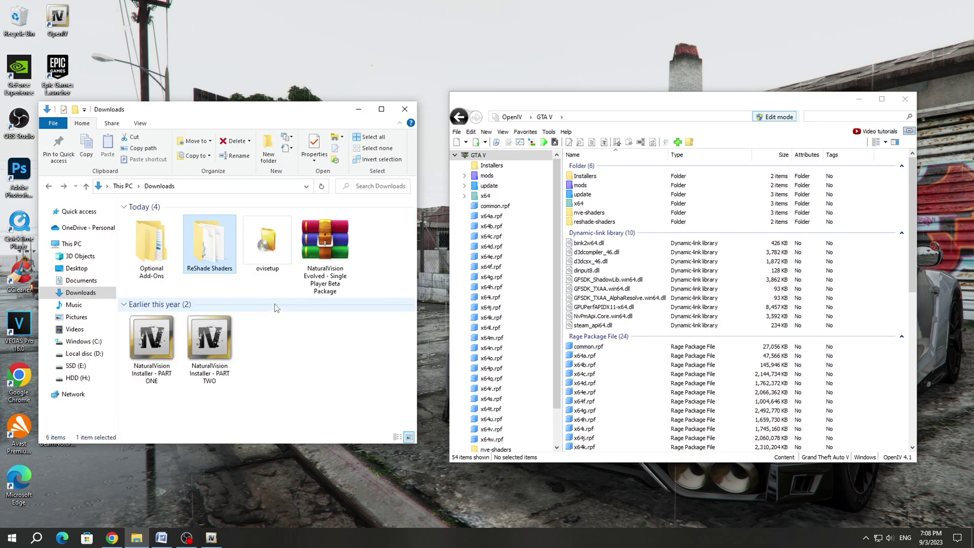
{"action": "left_click", "coordinate": [339, 367]}
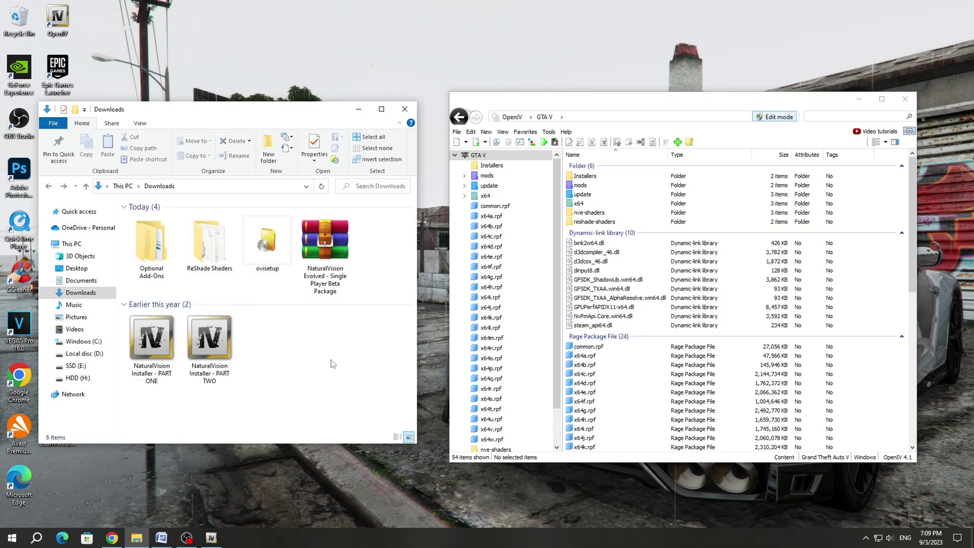
Step: Open the 10. White Street Lights folder inside Optional Add-Ons
{"action": "double_click", "coordinate": [151, 252]}
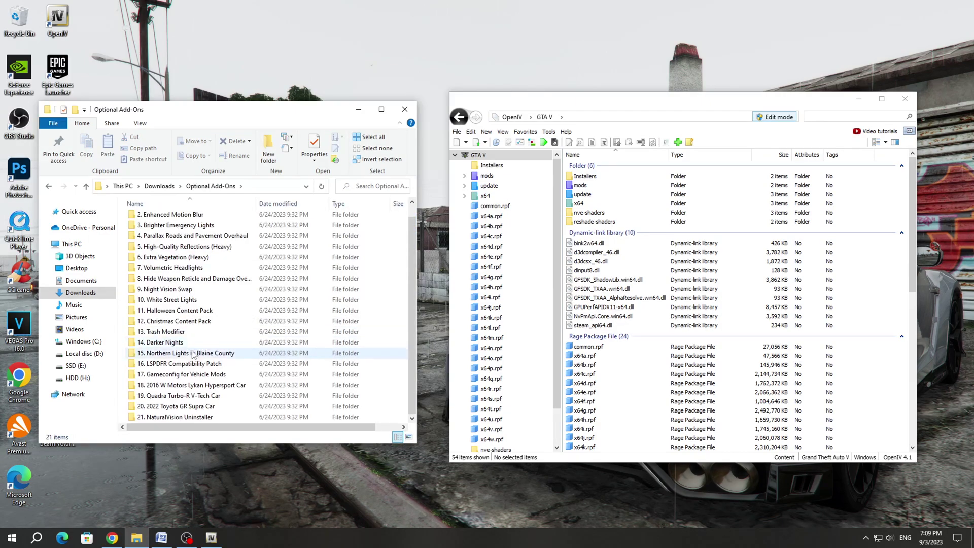
{"action": "scroll", "coordinate": [191, 358], "scroll_direction": "up", "scroll_amount": 1}
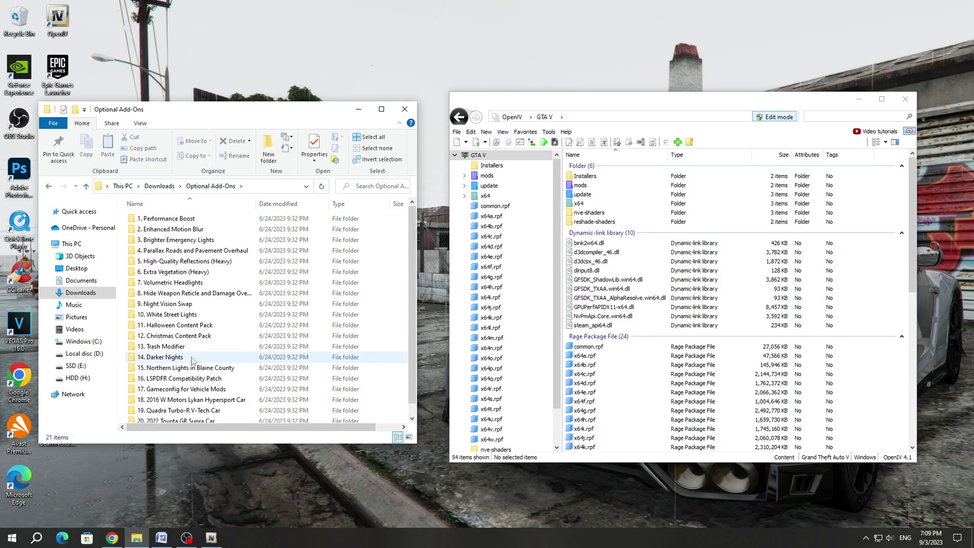
{"action": "scroll", "coordinate": [191, 357], "scroll_direction": "down", "scroll_amount": 1}
{"action": "scroll", "coordinate": [264, 358], "scroll_direction": "up", "scroll_amount": 1}
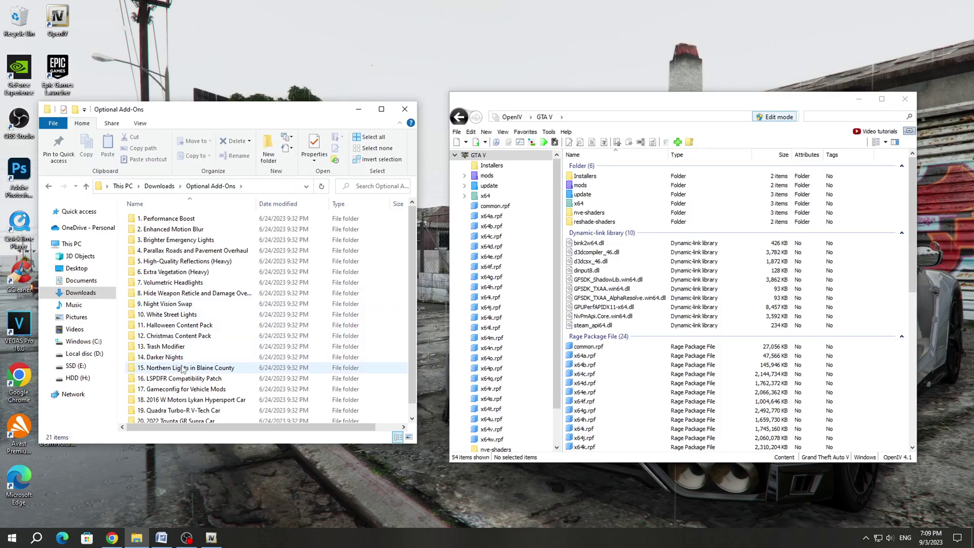
{"action": "left_click", "coordinate": [176, 315]}
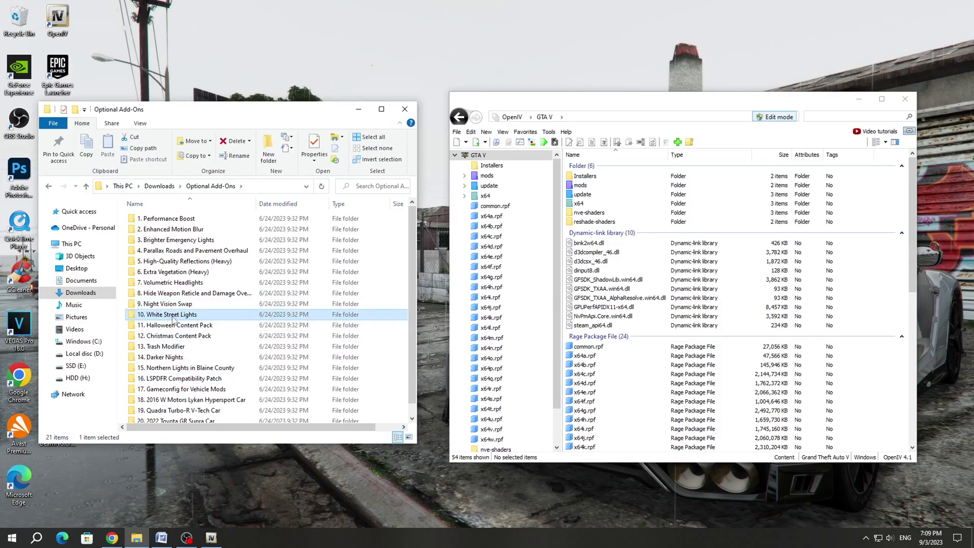
{"action": "double_click", "coordinate": [173, 316]}
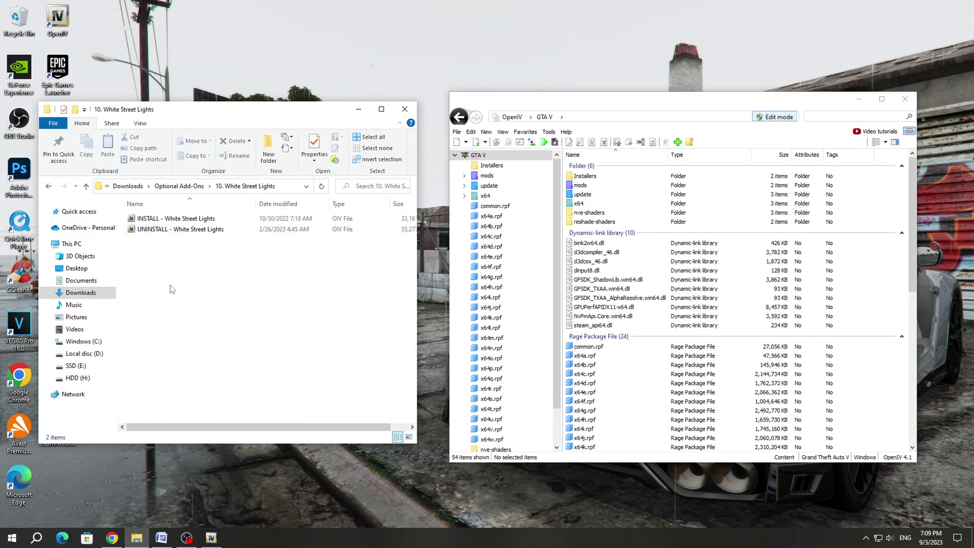
Step: Install the White Street Lights INSTALL OIV package into the mods folder via OpenIV
{"action": "mouse_move", "coordinate": [682, 103]}
{"action": "left_mouse_down"}
{"action": "mouse_move", "coordinate": [674, 104]}
{"action": "mouse_move", "coordinate": [683, 100]}
{"action": "left_mouse_up"}
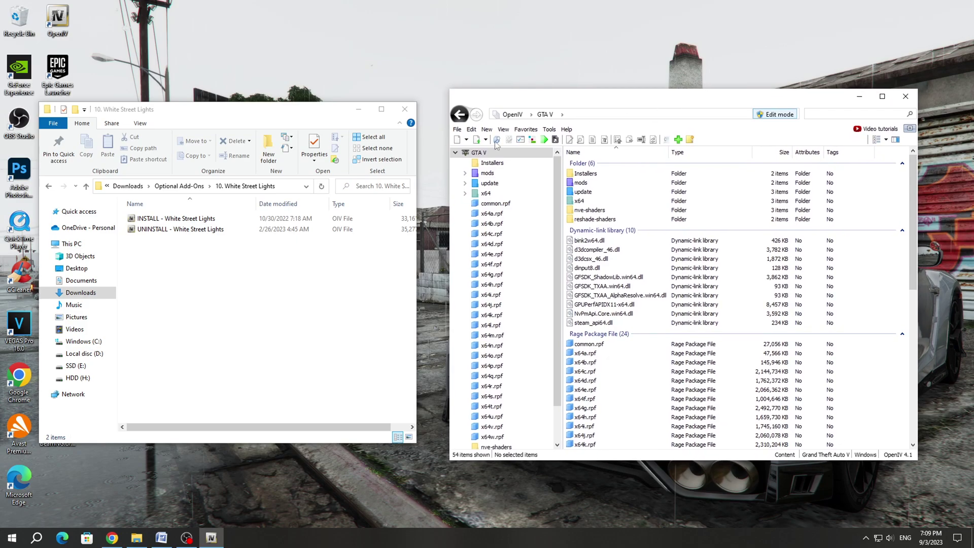
{"action": "left_click_drag", "start_coordinate": [152, 219], "coordinate": [465, 339]}
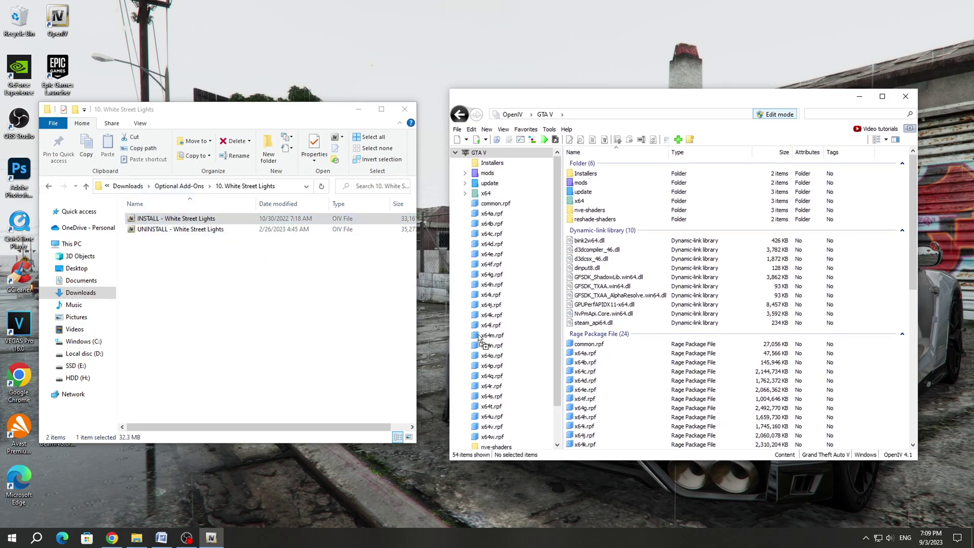
{"action": "left_click_drag", "start_coordinate": [858, 295], "coordinate": [857, 296]}
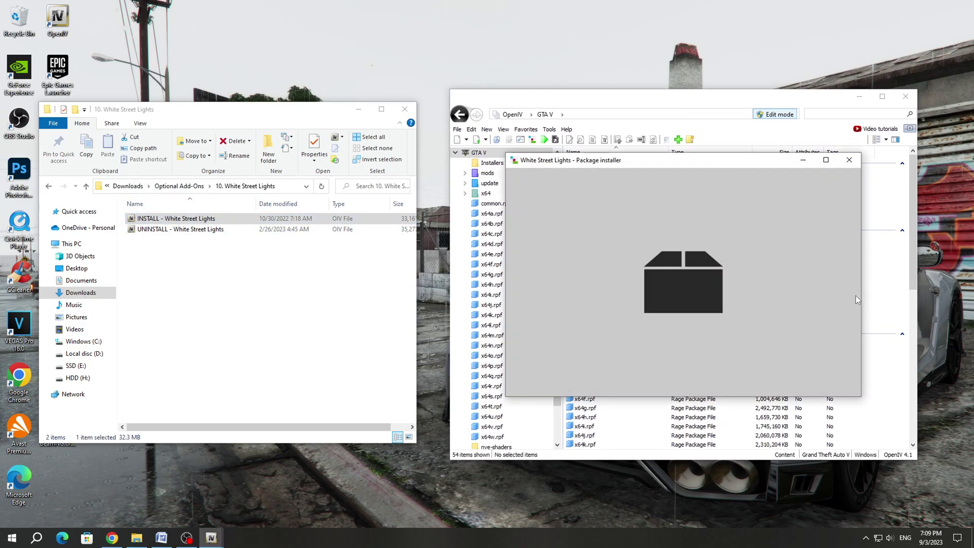
{"action": "left_click", "coordinate": [838, 240]}
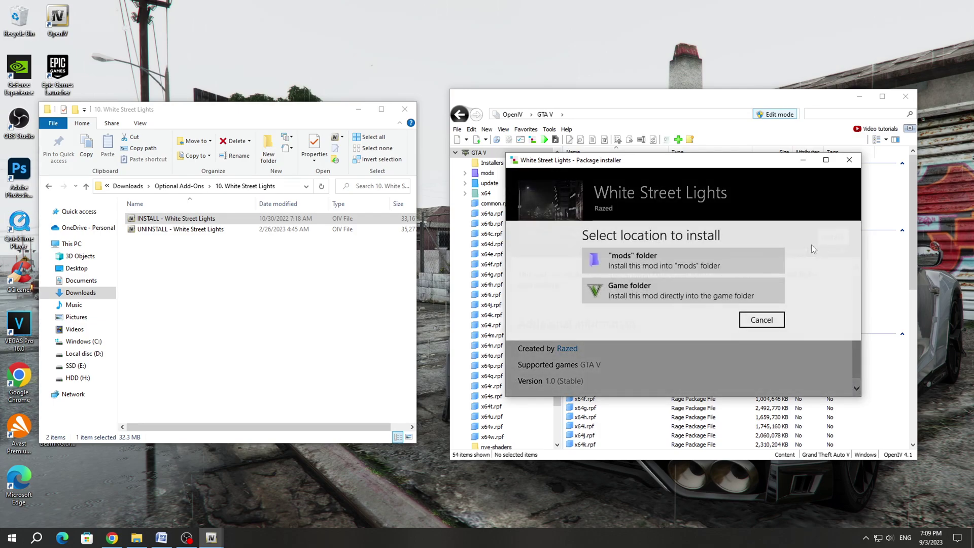
{"action": "left_click", "coordinate": [689, 262]}
{"action": "left_click", "coordinate": [654, 323]}
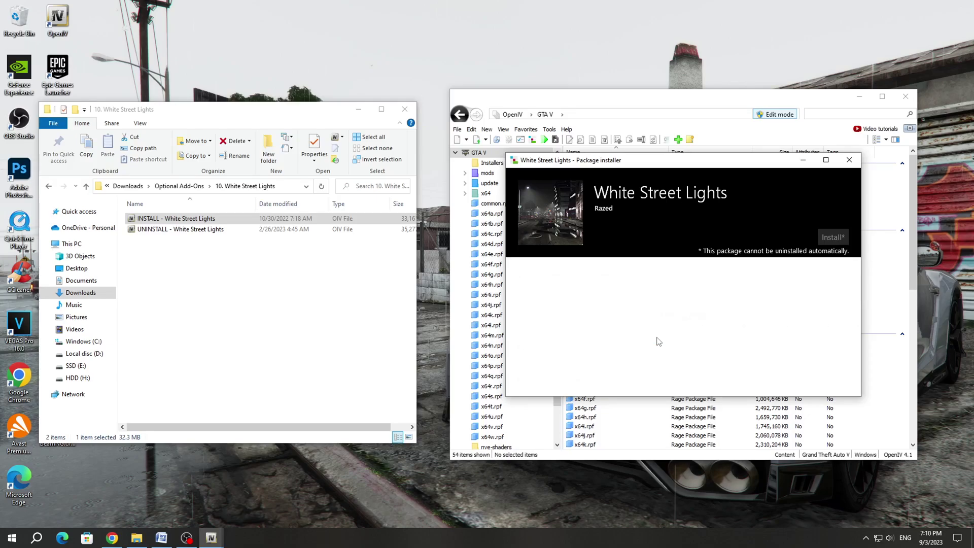
{"action": "left_click", "coordinate": [813, 378]}
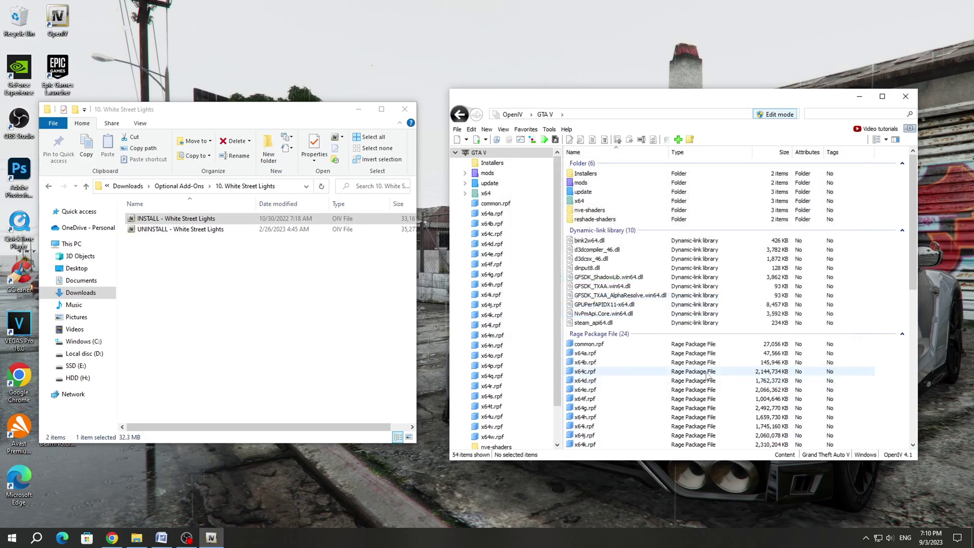
Step: Return to the Optional Add-Ons list and close OpenIV
{"action": "left_click", "coordinate": [264, 311]}
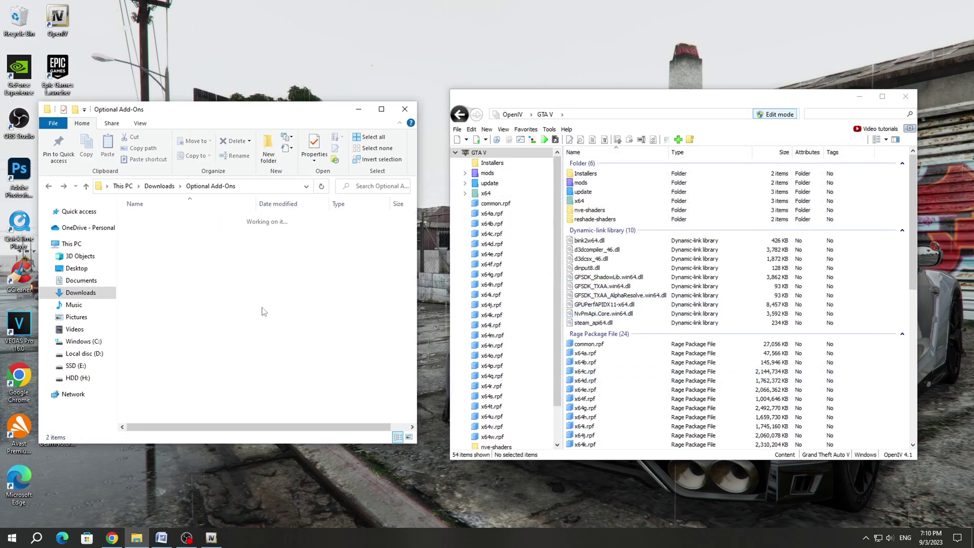
{"action": "key", "text": "BackSpace"}
{"action": "left_click", "coordinate": [180, 380]}
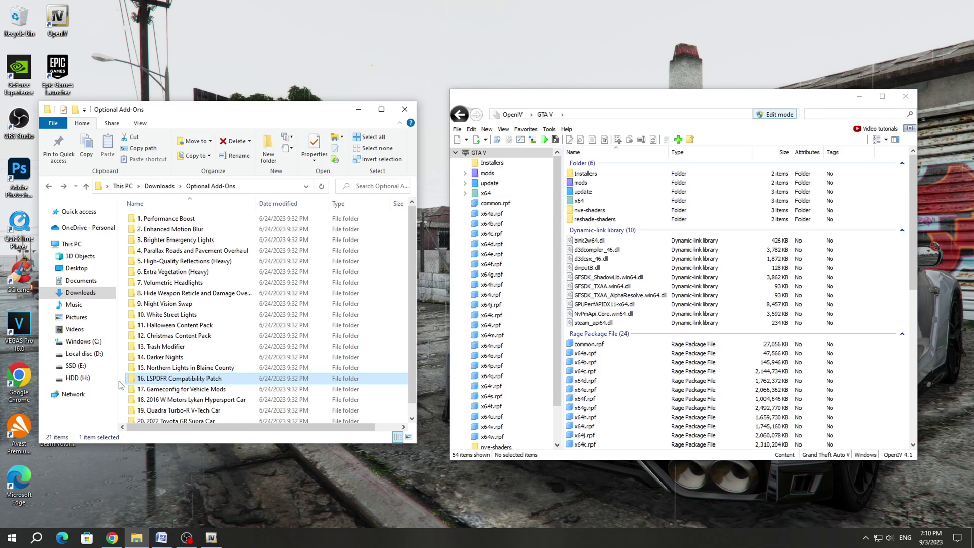
{"action": "left_click", "coordinate": [879, 114]}
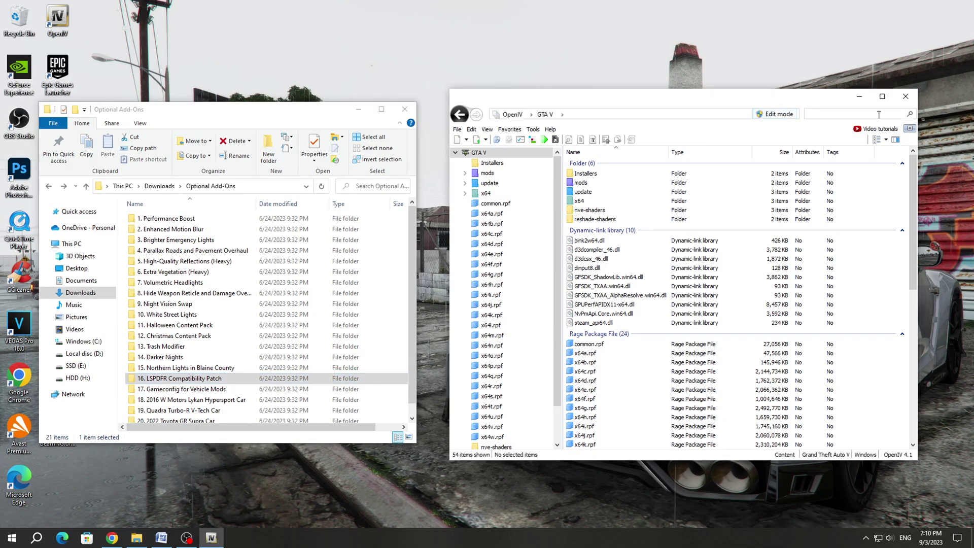
{"action": "left_click", "coordinate": [905, 96]}
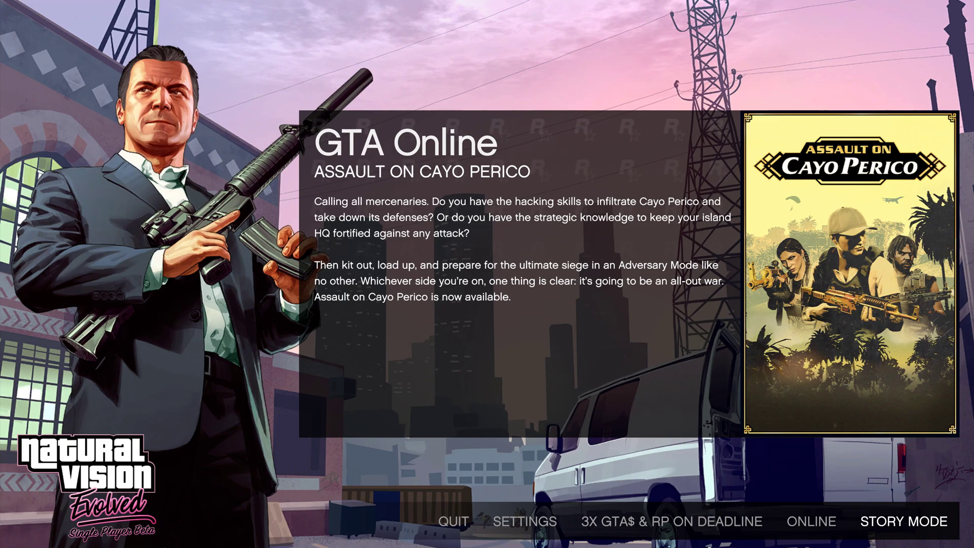
Step: Start Story Mode from the GTA V main menu and load into the Mega Mall parking lot
{"action": "key", "text": "Return"}
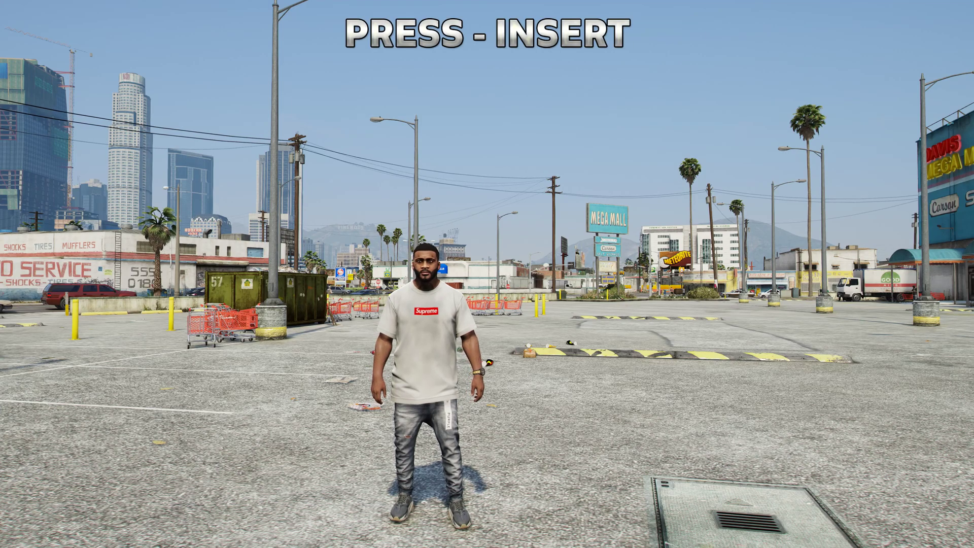
Step: Open the ReShade overlay with Insert and check that the NVE.ini preset is selected
{"action": "key", "text": "Insert"}
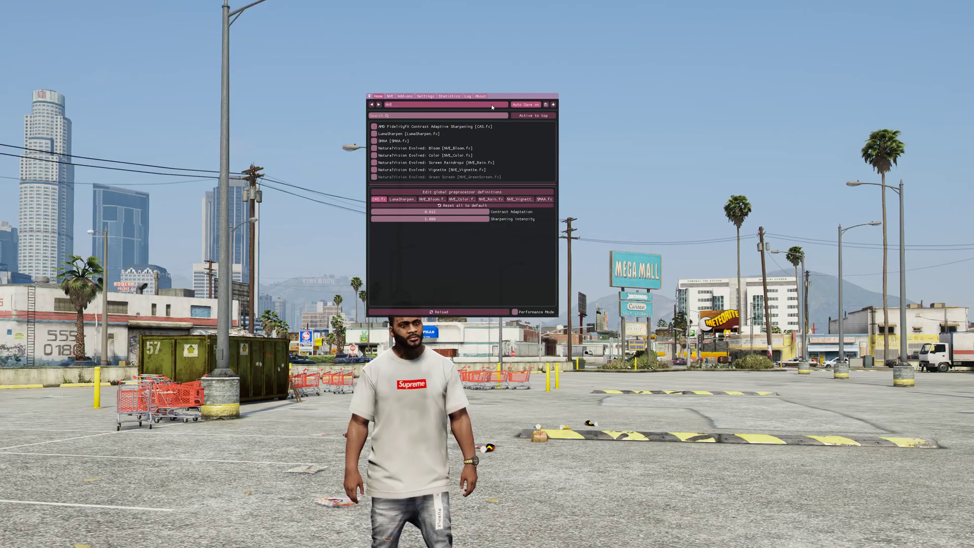
{"action": "left_click", "coordinate": [488, 85]}
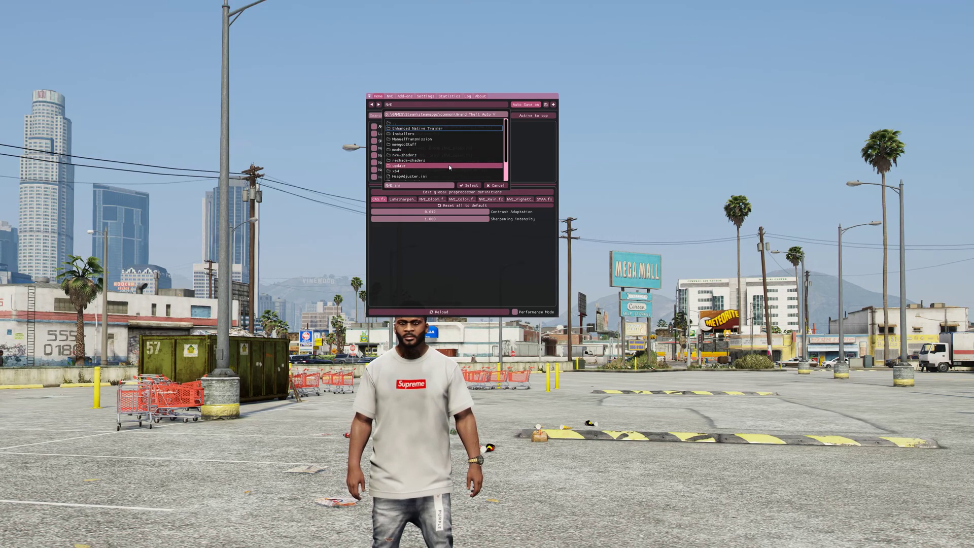
{"action": "scroll", "coordinate": [452, 161], "scroll_direction": "down", "scroll_amount": 2}
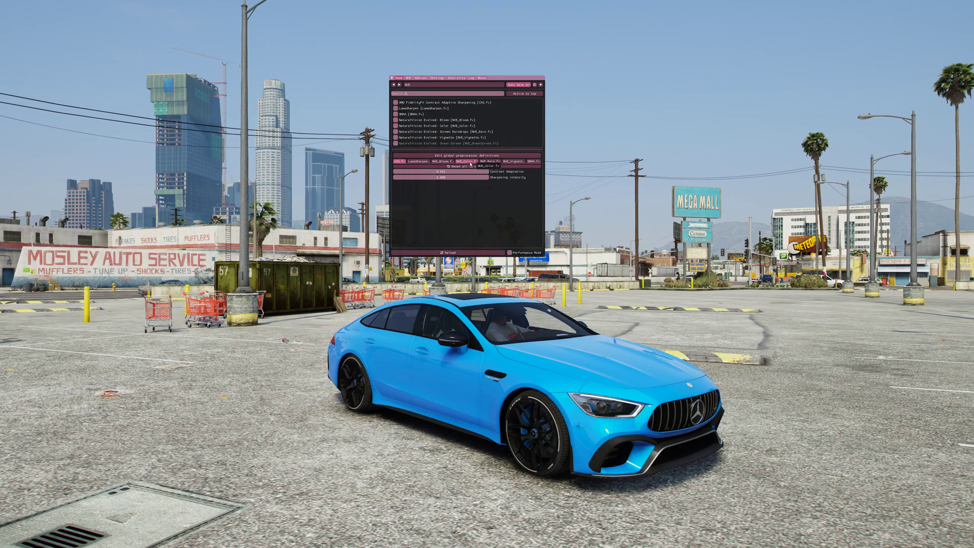
Step: Try the Retro Filter preset in NVE_Color.fx, then switch it to VHS Filter
{"action": "left_click", "coordinate": [470, 161]}
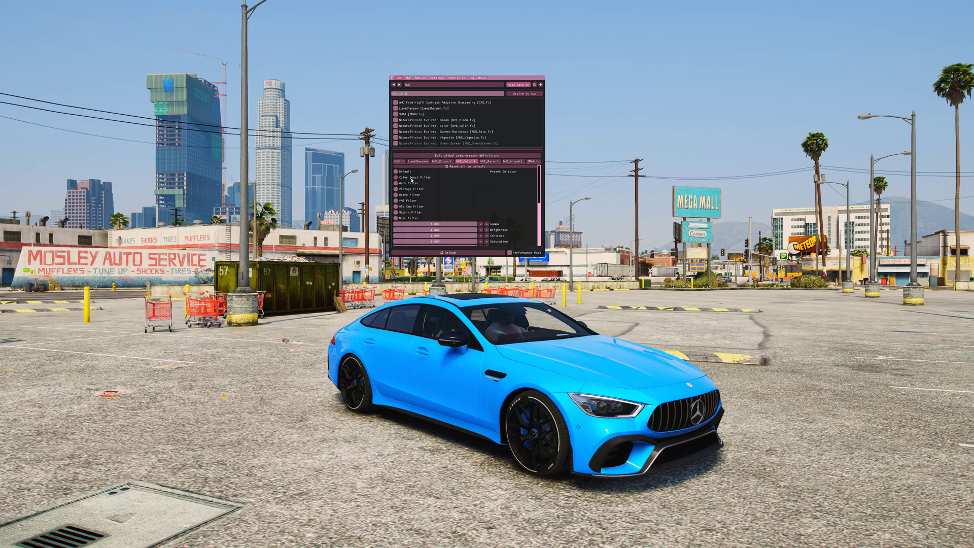
{"action": "left_click", "coordinate": [403, 194]}
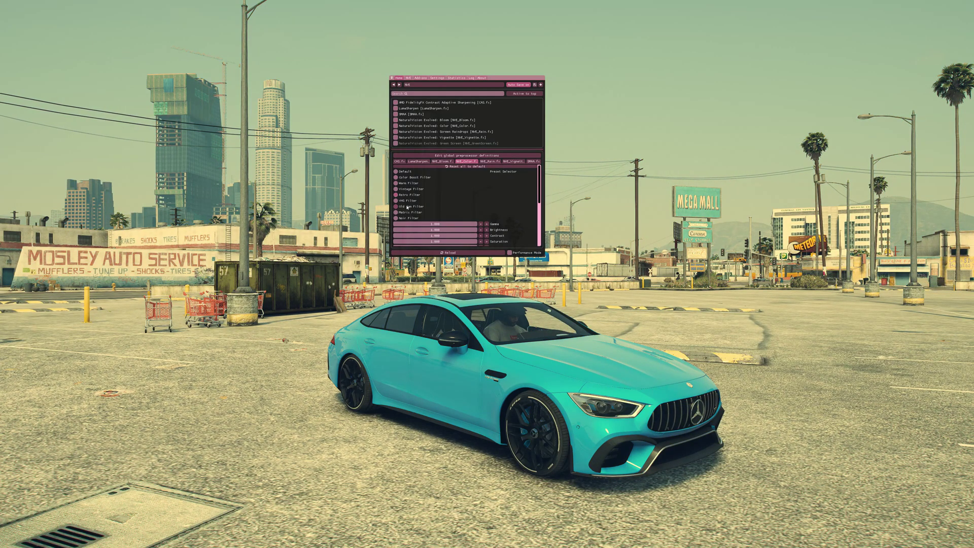
{"action": "left_click", "coordinate": [406, 201]}
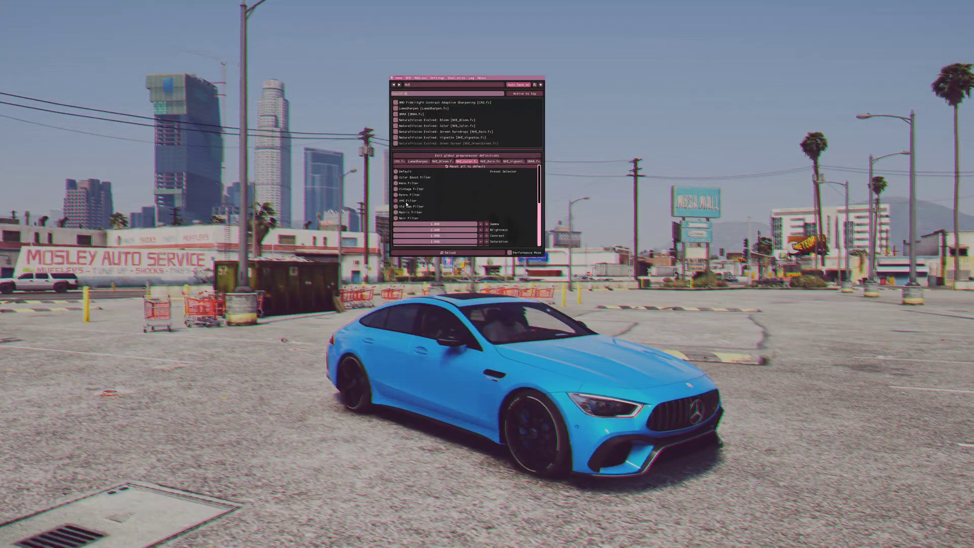